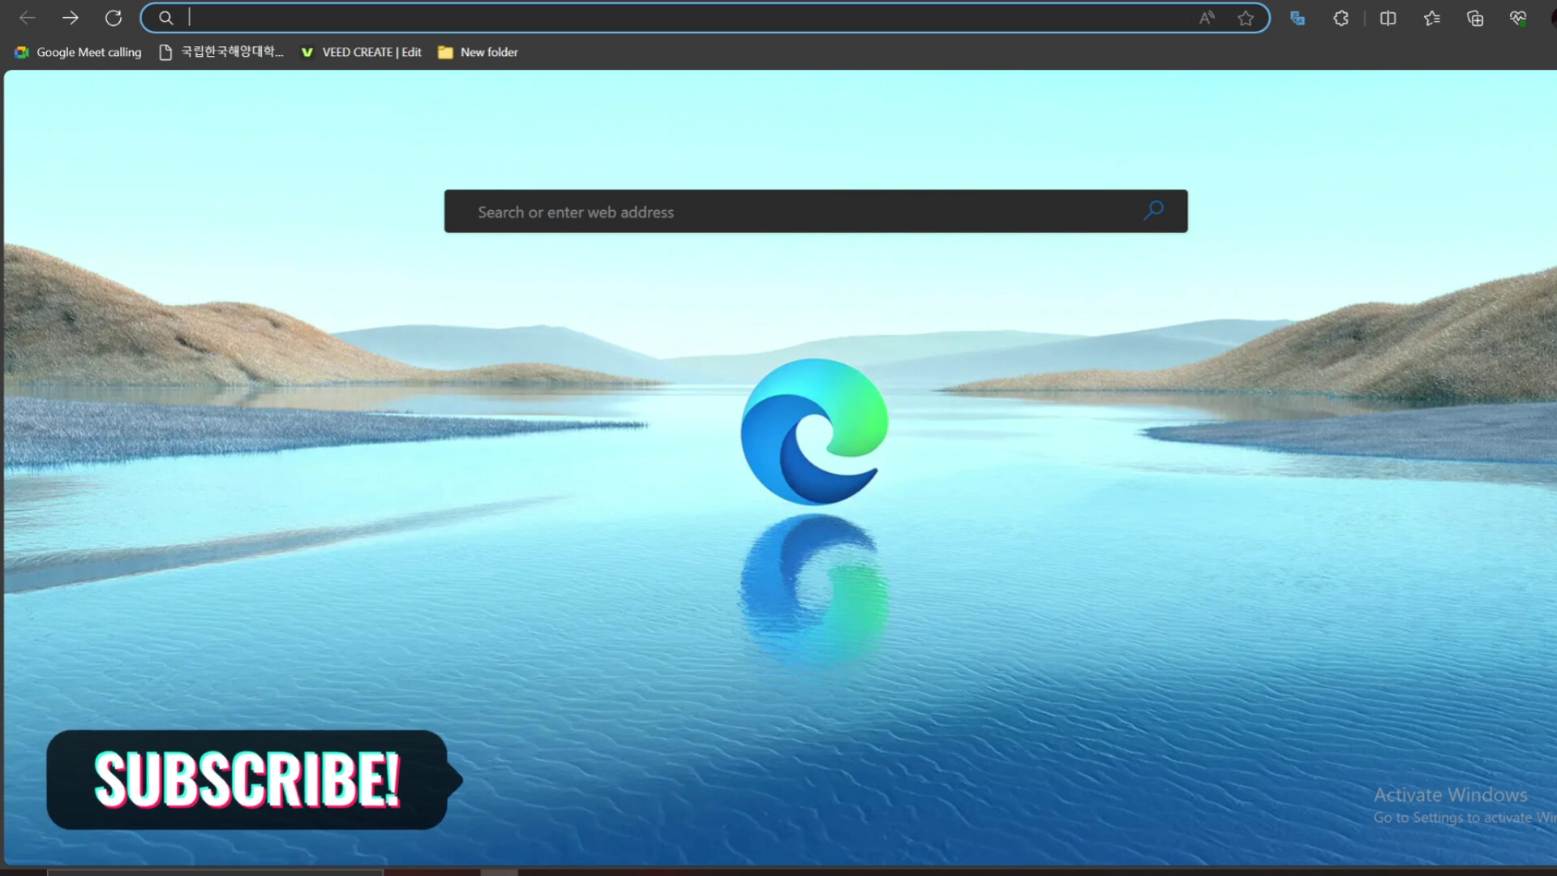
In a new Edge tab, enter COP in the address bar so copilot.microsoft.com is suggested
click(486, 17)
text(C)
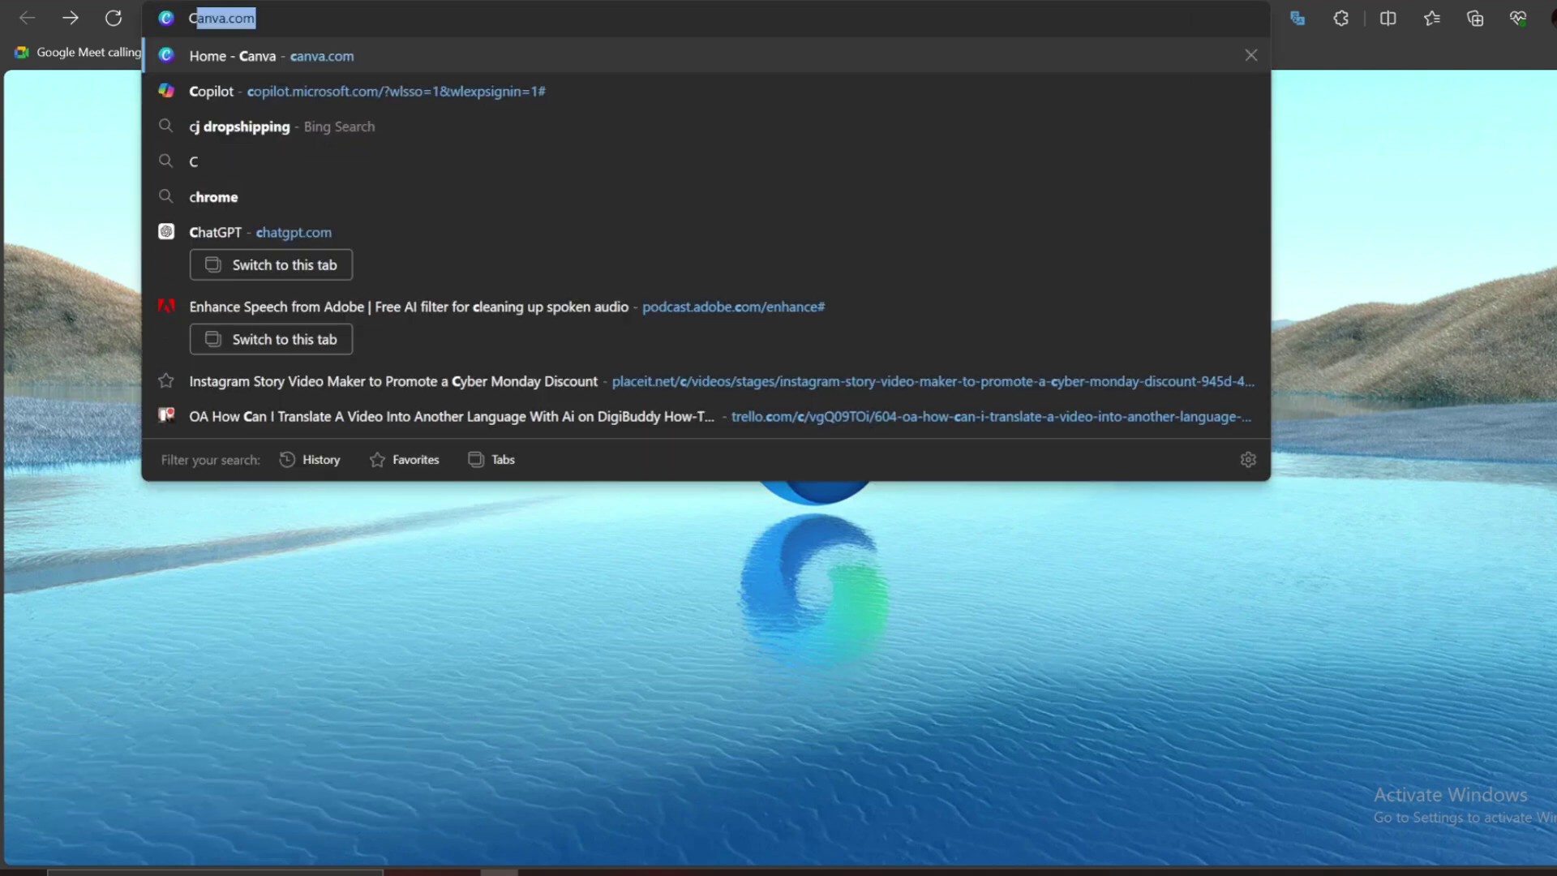
text(OPilot.microsoft)
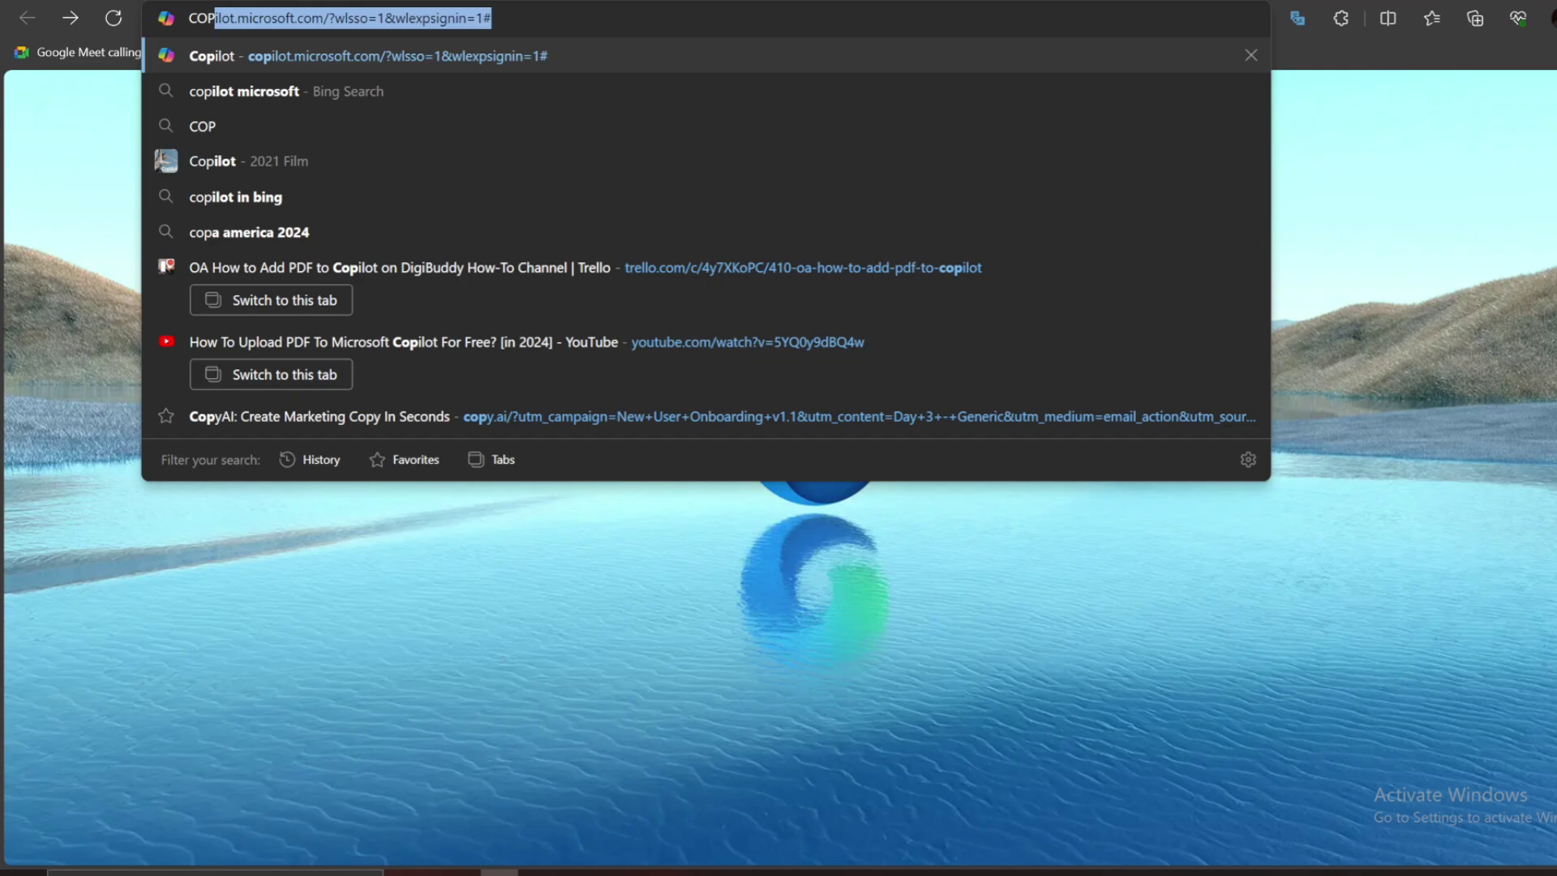
Load copilot.microsoft.com to reach the Copilot chat home page
key(Return)
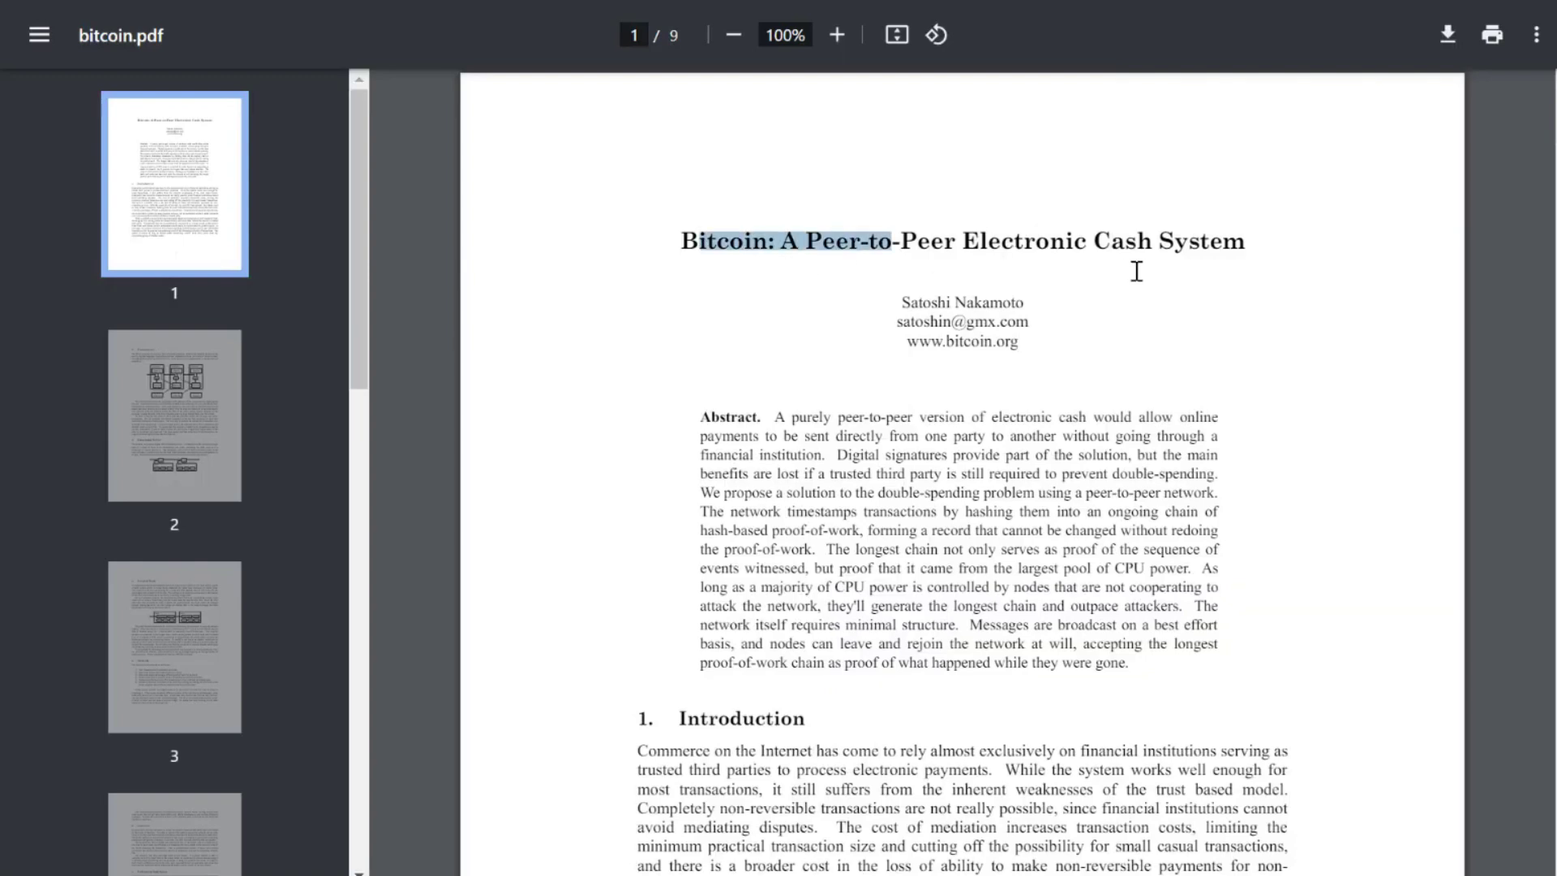
Highlight the title line of bitcoin.pdf on page 1 in Edge's PDF viewer
drag(707, 237, 1303, 261)
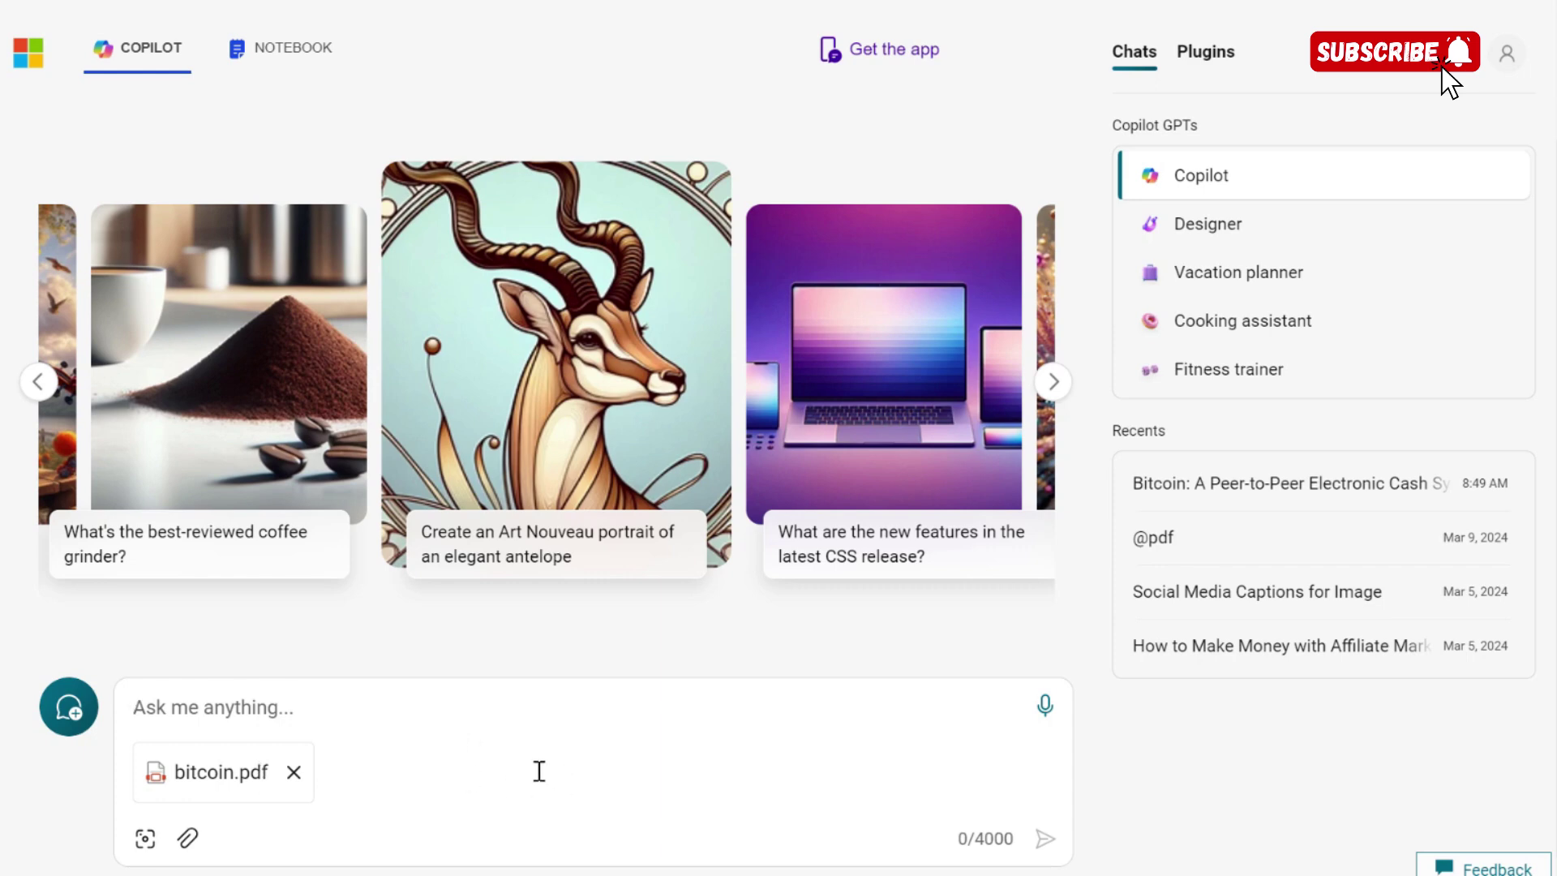
text(summarize this pdf for me.)
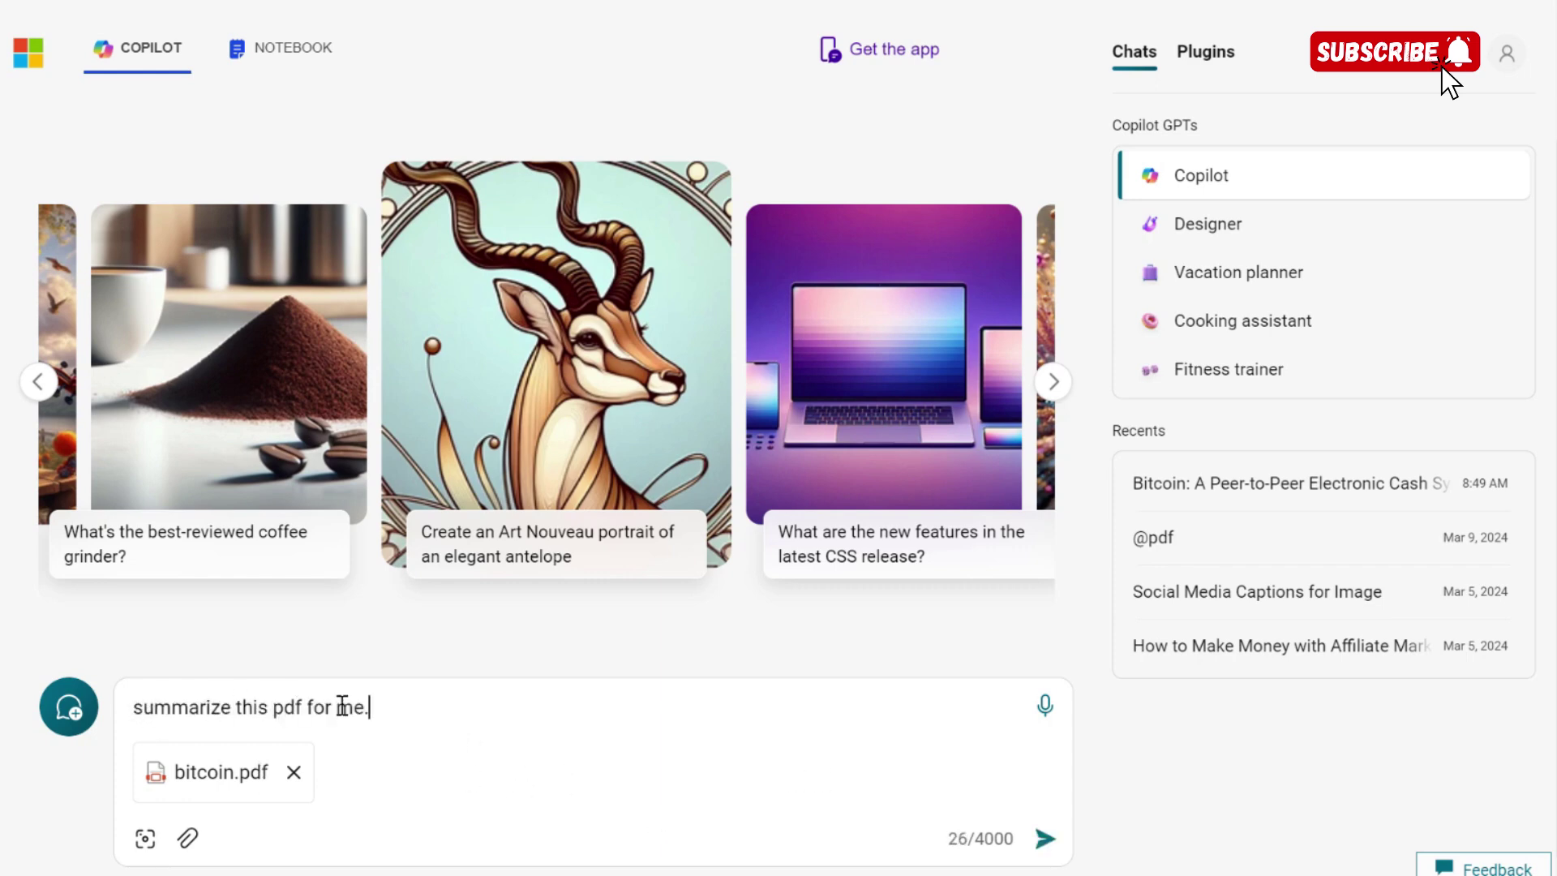
Send 'summarize this pdf for me.' to Copilot with bitcoin.pdf attached
click(1043, 839)
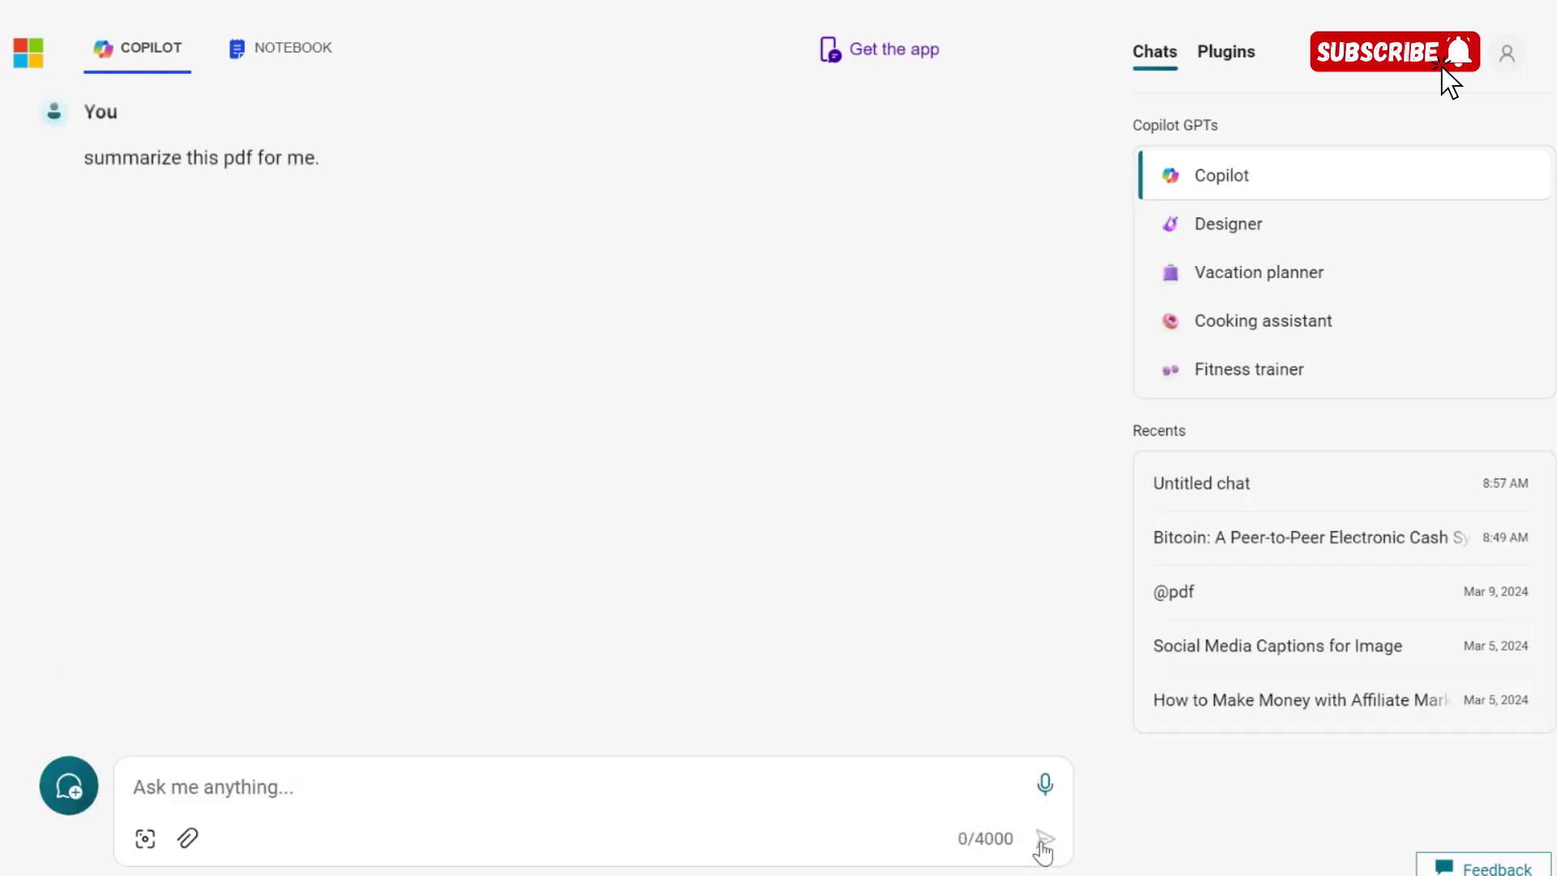